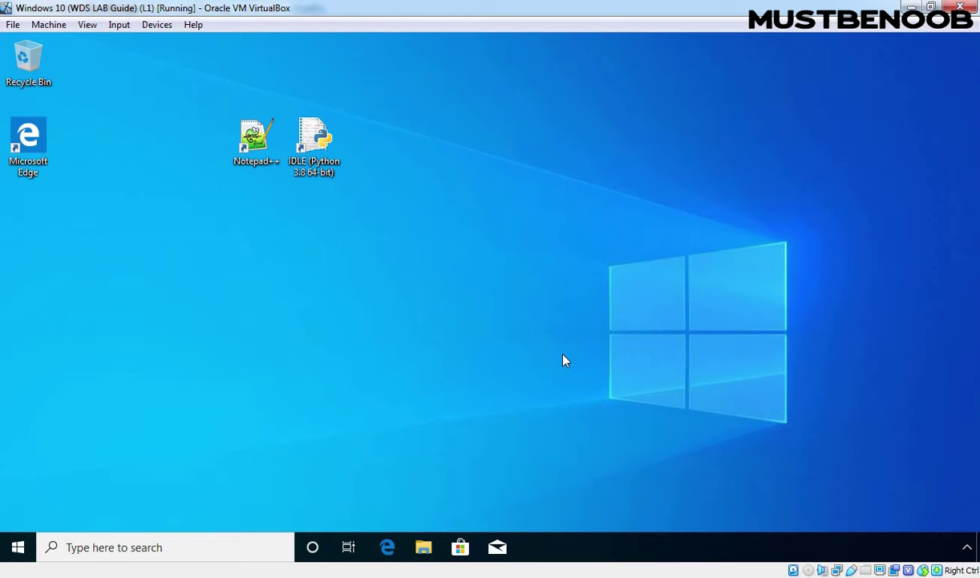
- Run sysprep from the Run box and launch sysprep.exe from the Sysprep folder
{"action": "key", "text": "super+r"}
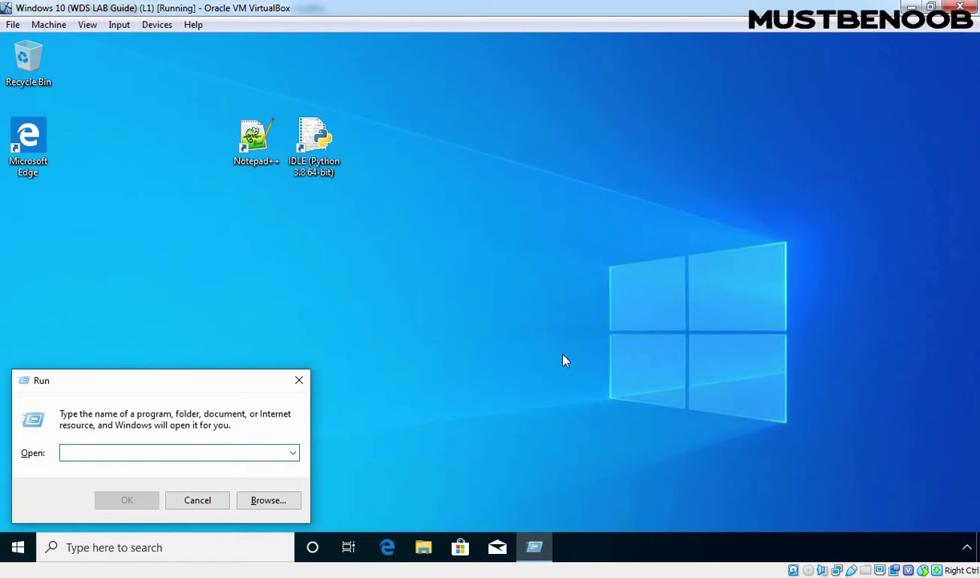
{"action": "type", "text": "sysprep"}
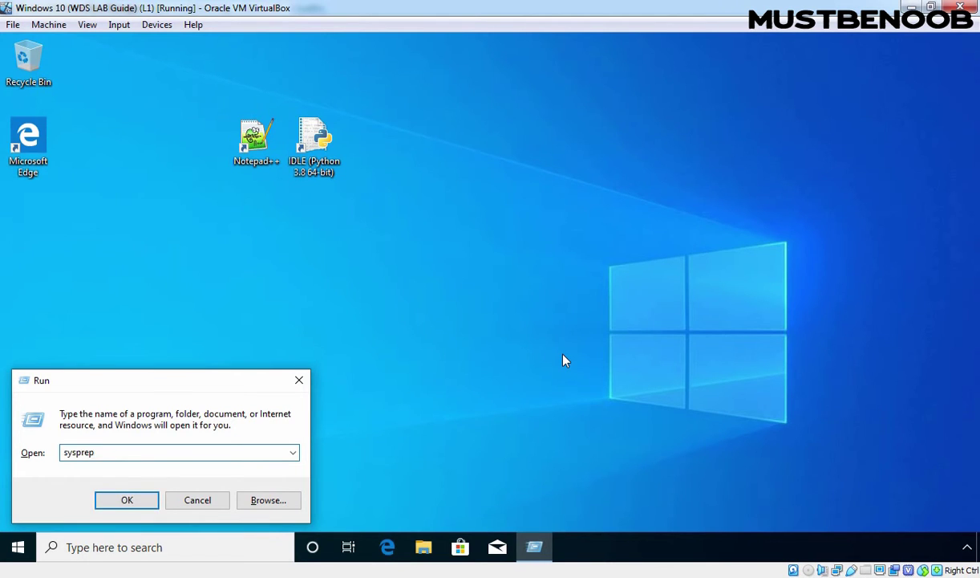
{"action": "key", "text": "Return"}
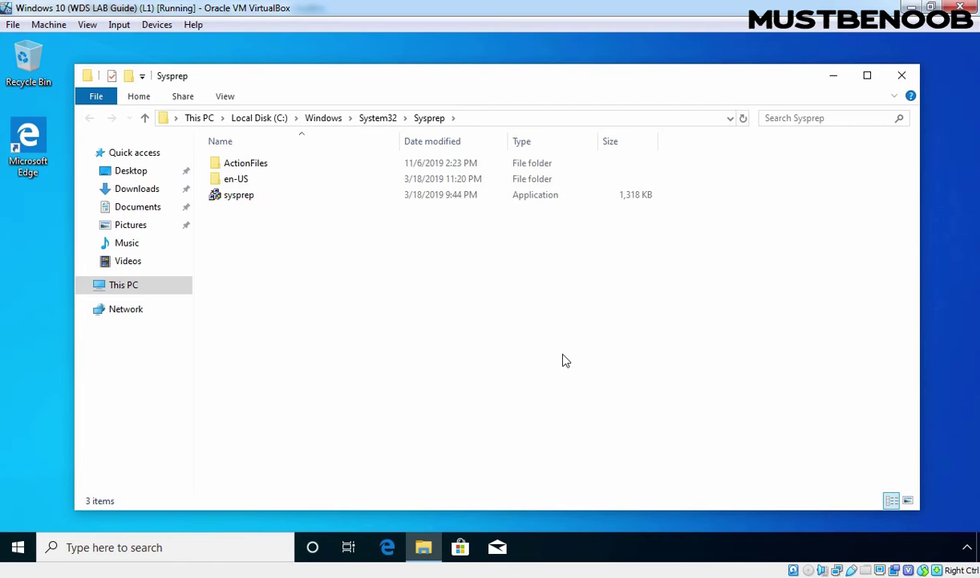
{"action": "left_click", "coordinate": [230, 200]}
{"action": "double_click", "coordinate": [230, 200]}
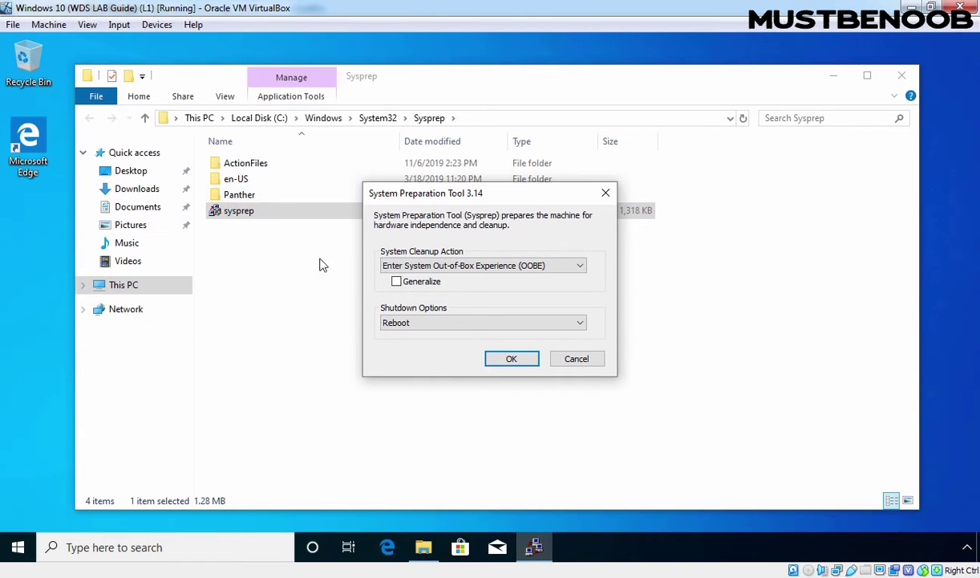
- Run Sysprep with Generalize ticked and Shutdown chosen as the shutdown option
{"action": "left_click", "coordinate": [399, 284]}
{"action": "left_click", "coordinate": [579, 324]}
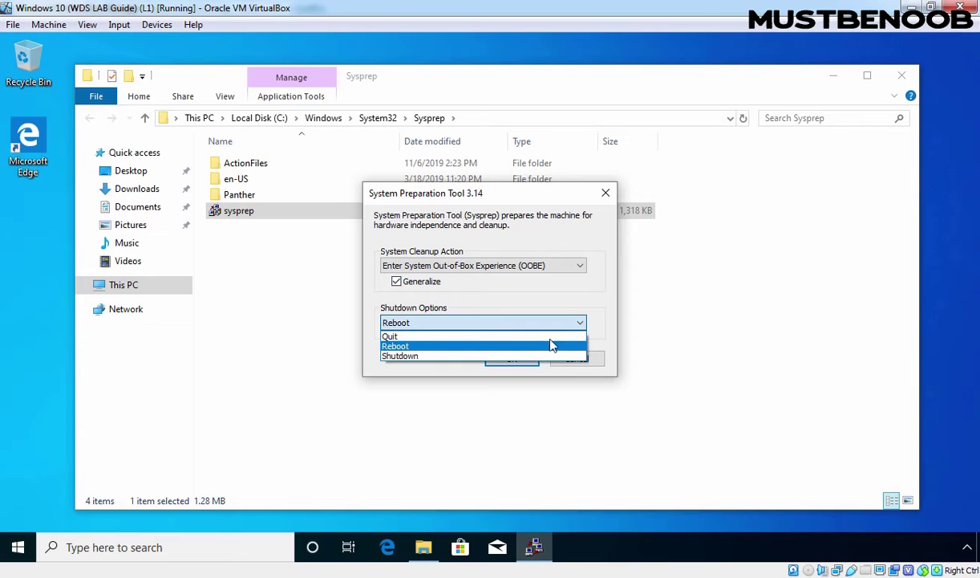
{"action": "left_click", "coordinate": [403, 356]}
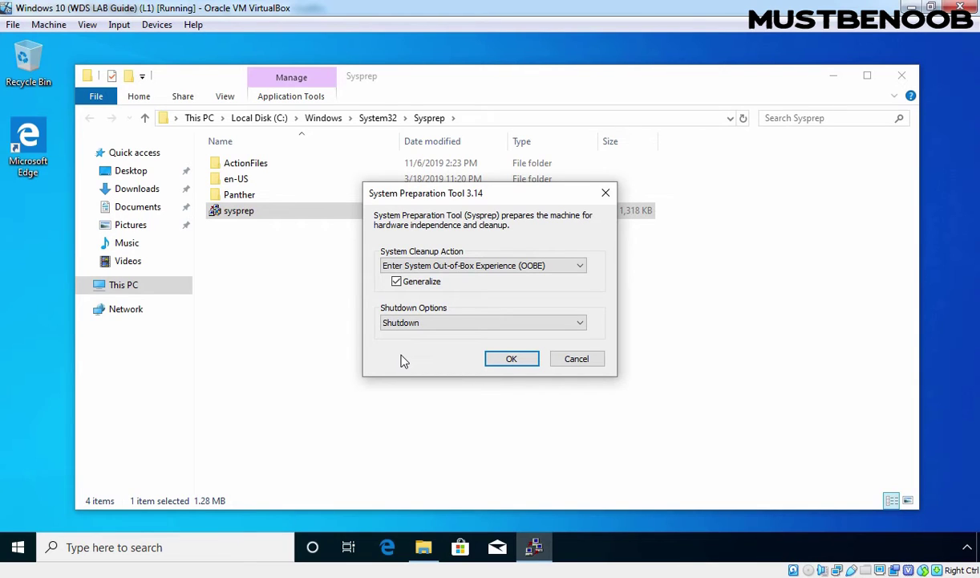
{"action": "left_click", "coordinate": [511, 359]}
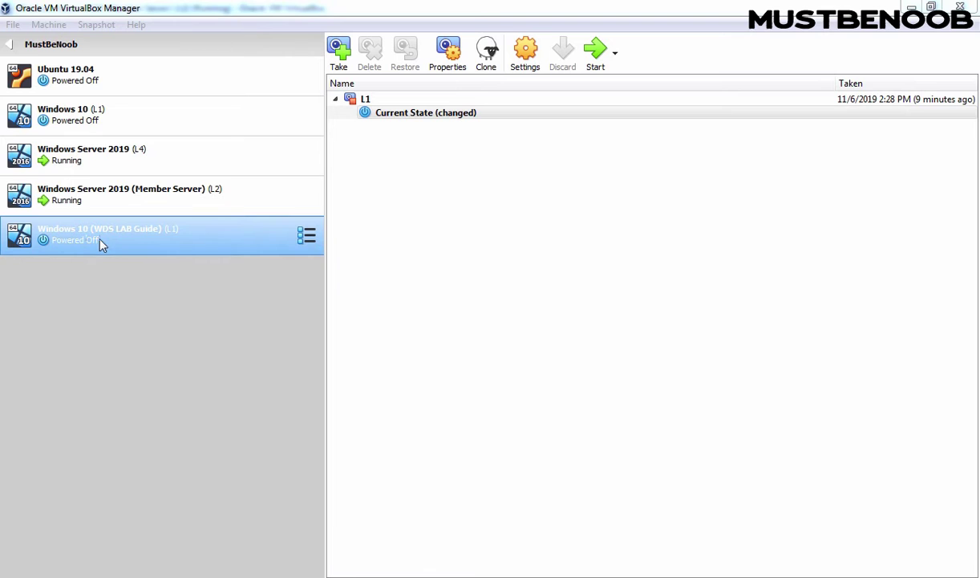
- Verify Network is first in the System boot order, save the settings and start the VM
{"action": "left_click", "coordinate": [523, 51]}
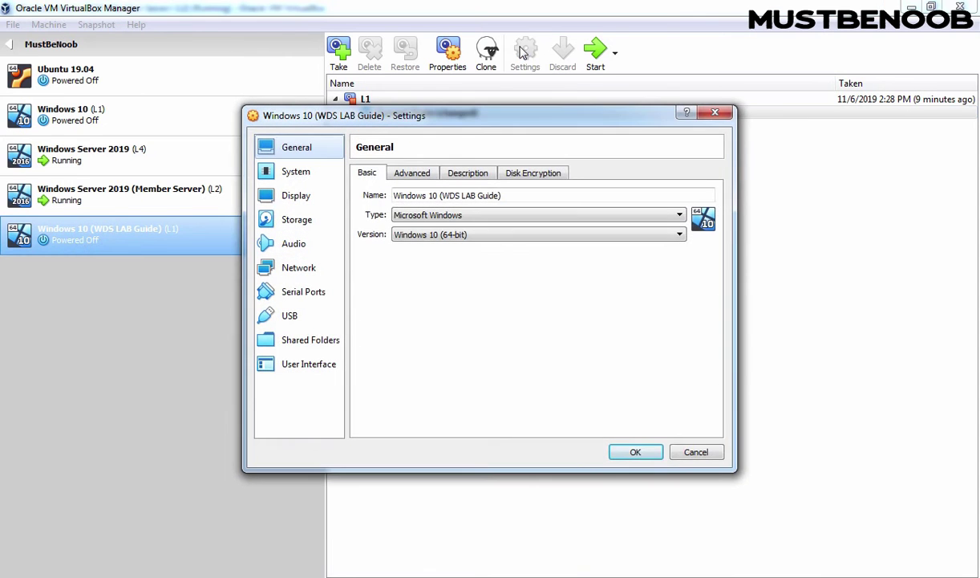
{"action": "left_click", "coordinate": [275, 170]}
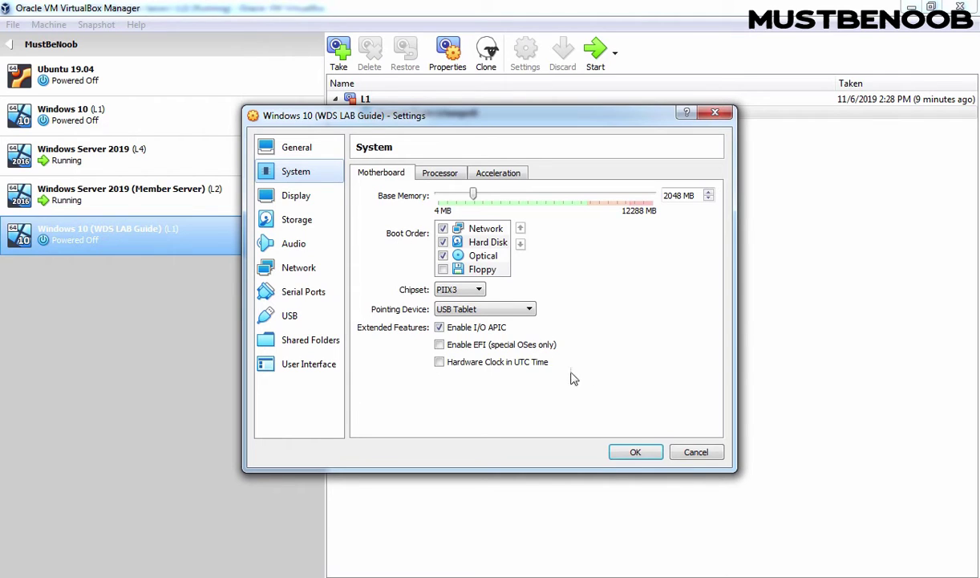
{"action": "left_click", "coordinate": [624, 452]}
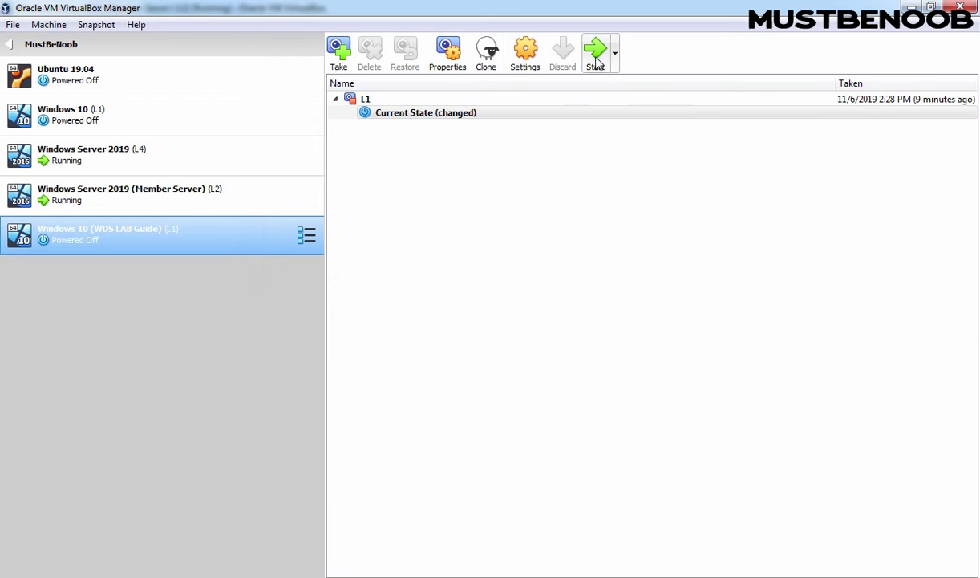
{"action": "left_click", "coordinate": [595, 50]}
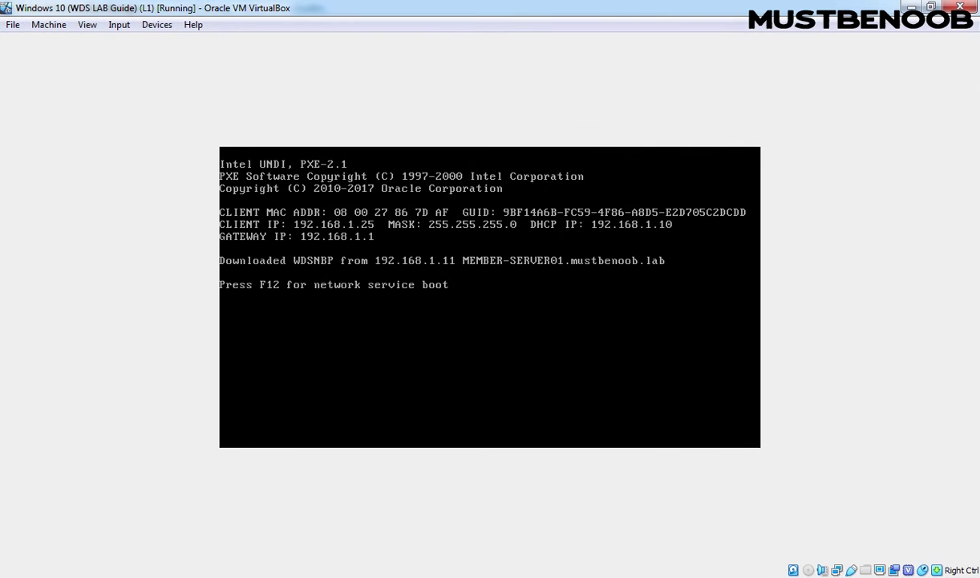
- Network-boot with F12 and boot the Windows 10 Capture Image (x64) entry in Boot Manager
{"action": "key", "text": "F12"}
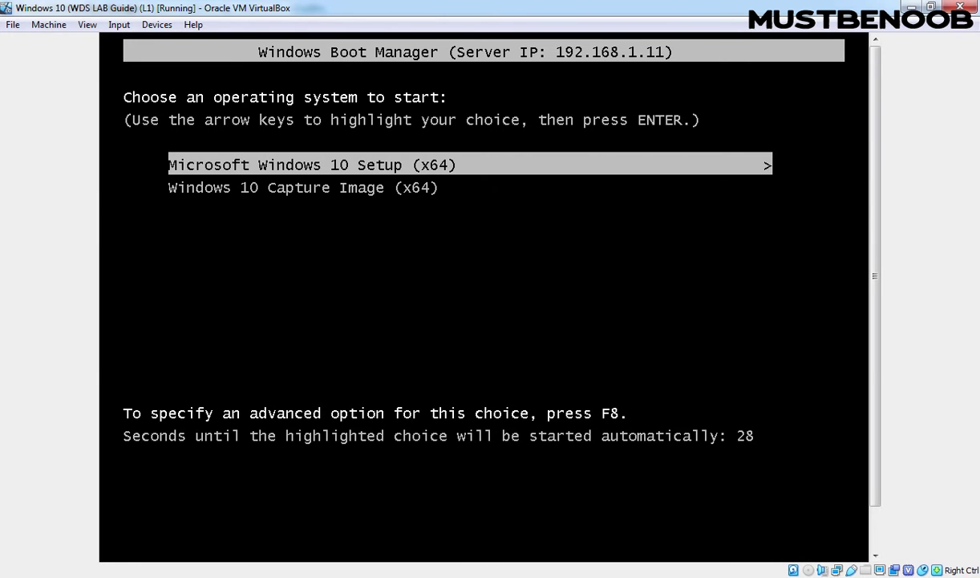
{"action": "key", "text": "Down"}
{"action": "key", "text": "Up"}
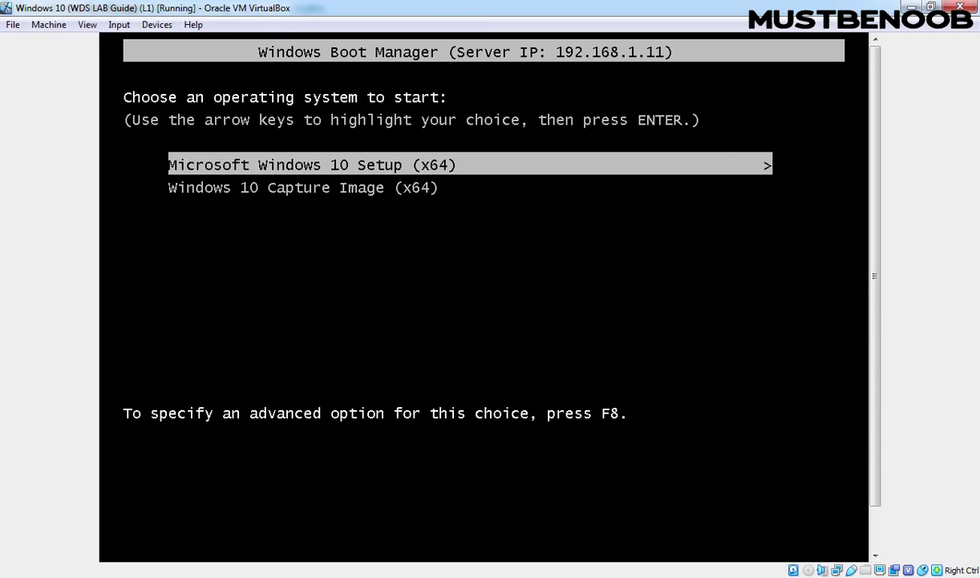
{"action": "key", "text": "Down"}
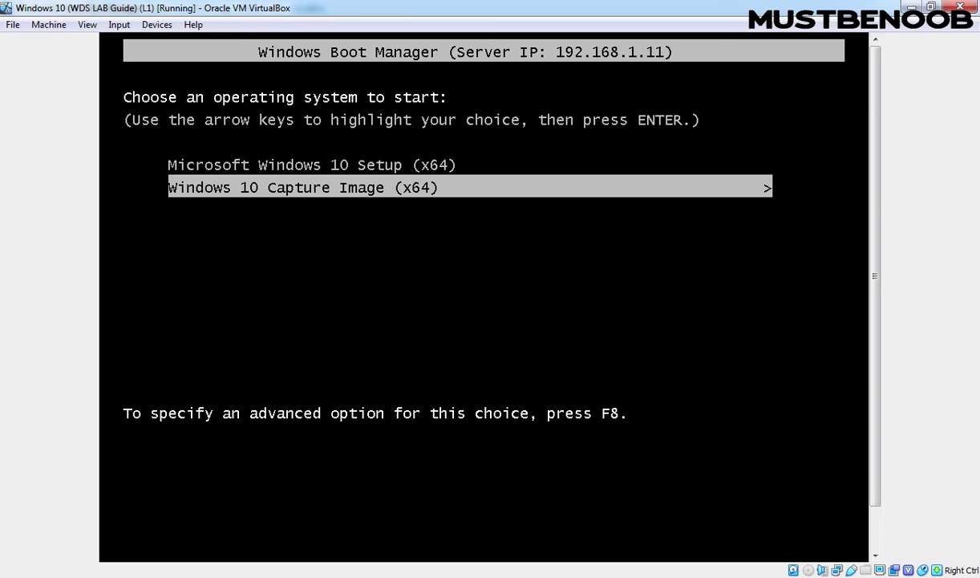
{"action": "key", "text": "Return"}
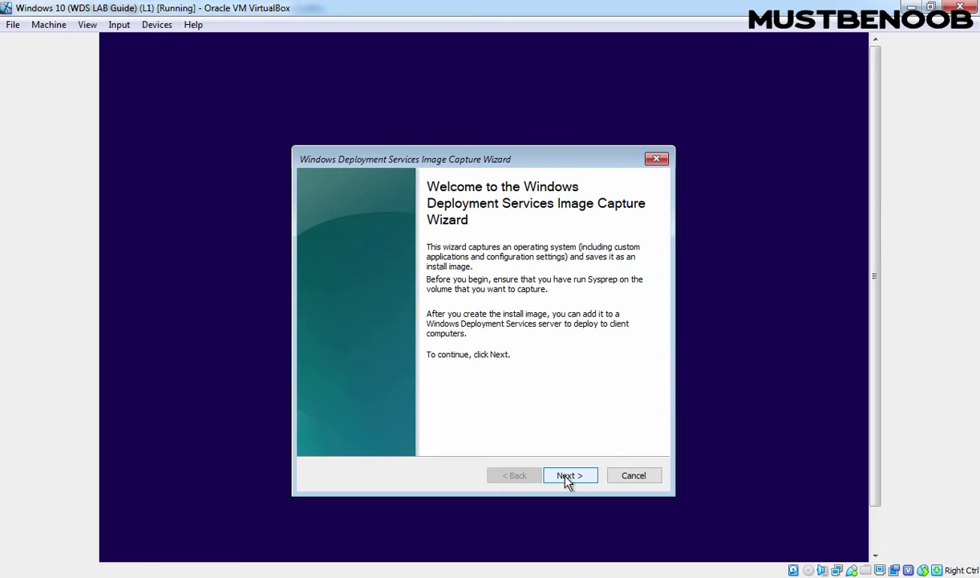
- Capture volume D:\ as 'Windows 10 Reference Image' with description 'WDS LAB GUIDE'
{"action": "left_click", "coordinate": [567, 478]}
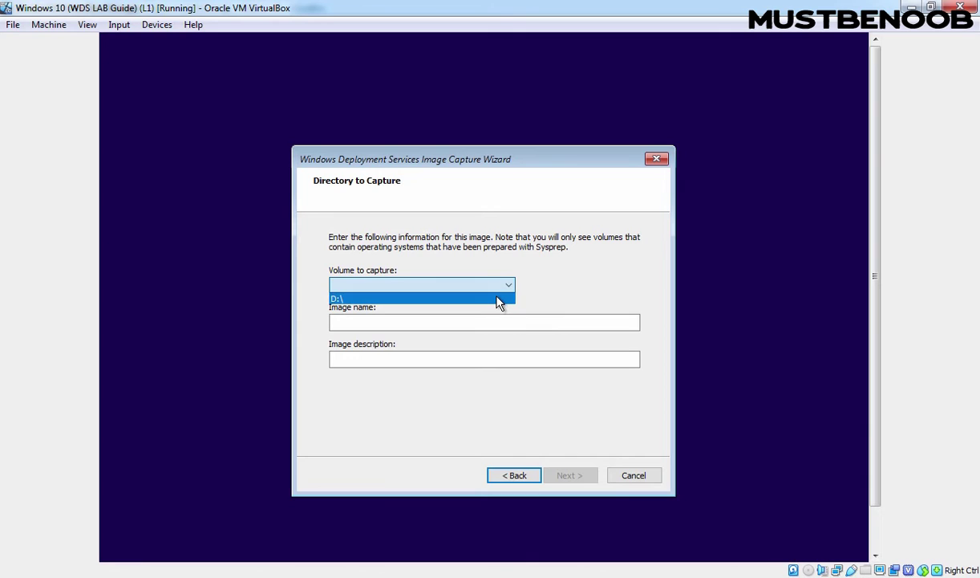
{"action": "left_click", "coordinate": [498, 301]}
{"action": "left_click", "coordinate": [486, 322]}
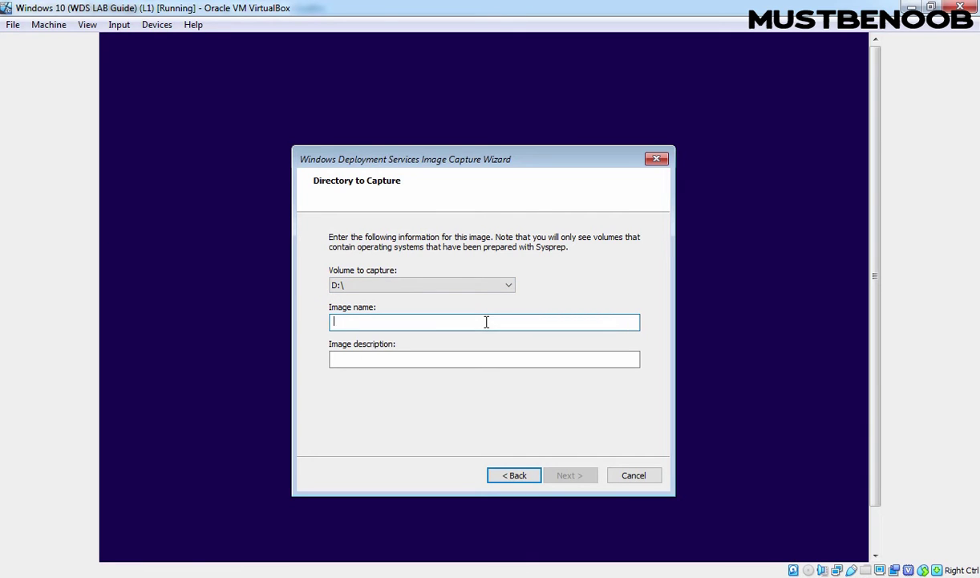
{"action": "type", "text": "Windows 10 Reference Image"}
{"action": "key", "text": "Tab"}
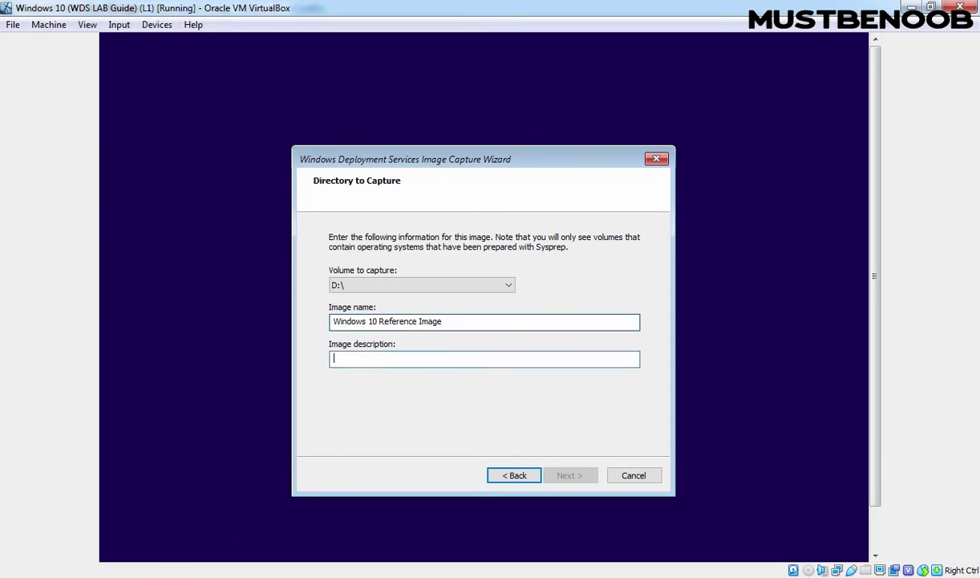
{"action": "type", "text": "WDS LAB GUIDE"}
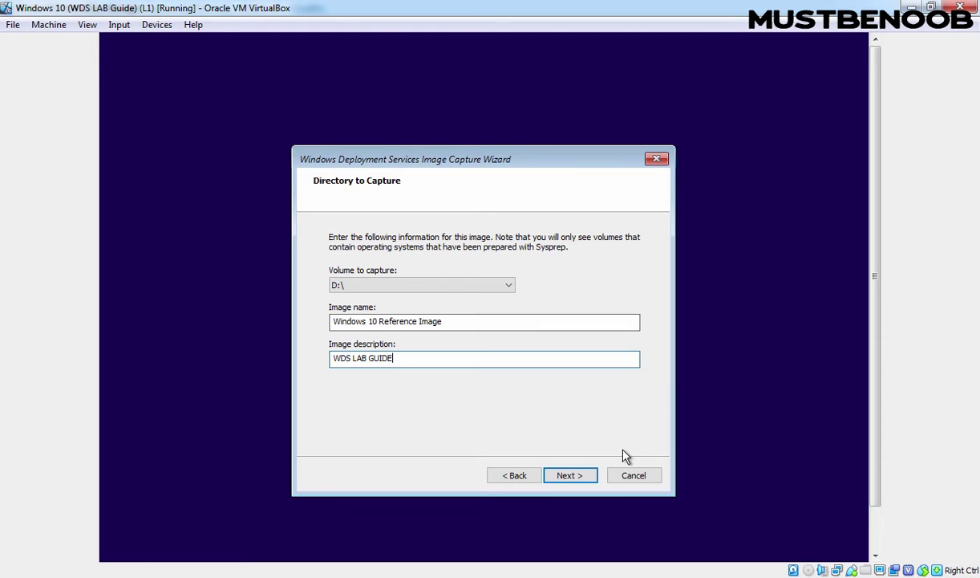
{"action": "left_click", "coordinate": [570, 475]}
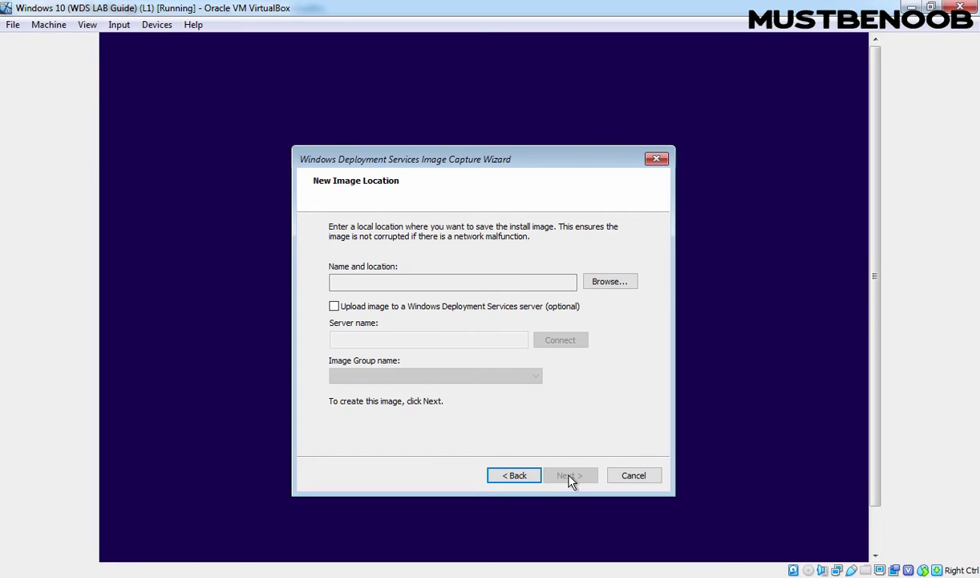
- Save the captured image as Windows10ReferenceImage.wim on New Volume (E:)
{"action": "left_click", "coordinate": [609, 282]}
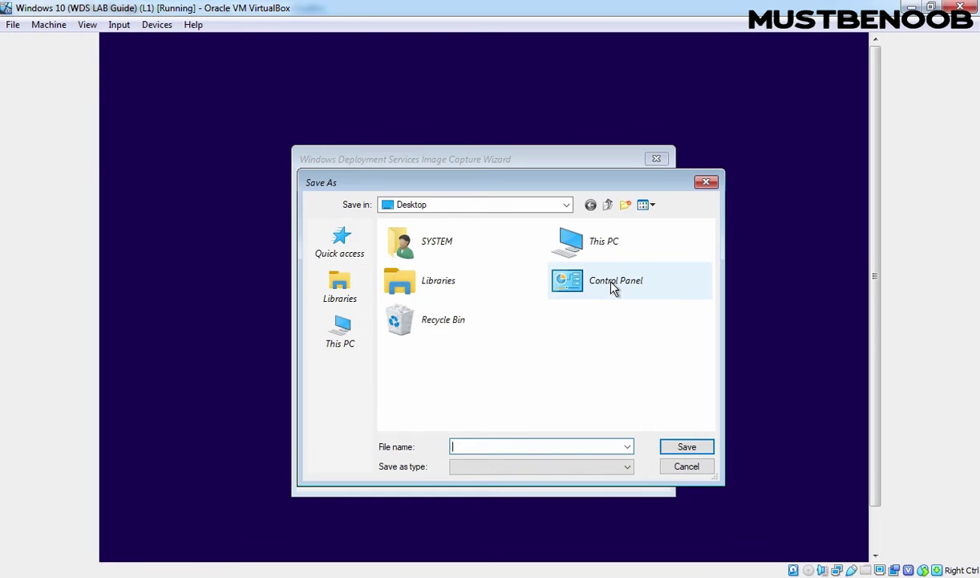
{"action": "double_click", "coordinate": [594, 247]}
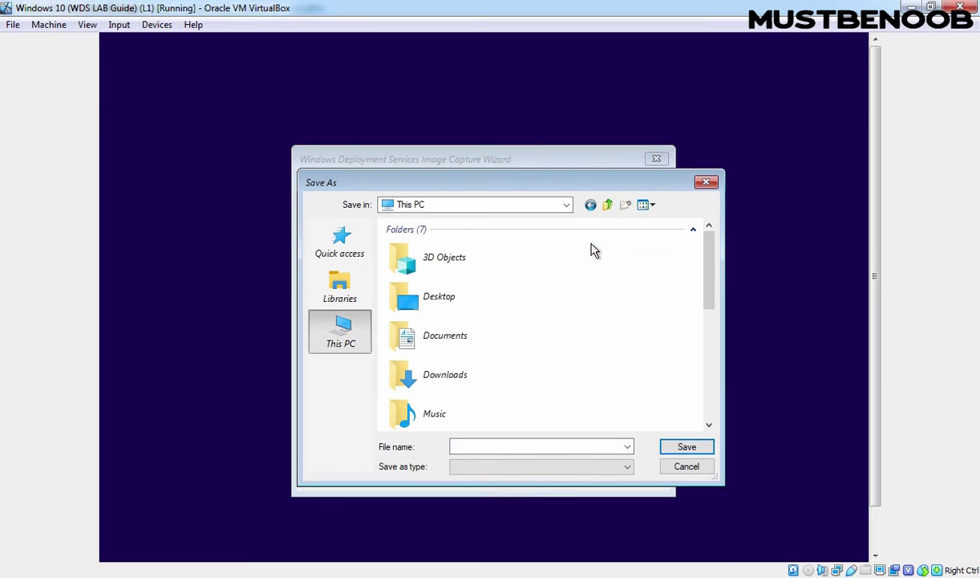
{"action": "left_click_drag", "start_coordinate": [709, 269], "coordinate": [709, 400]}
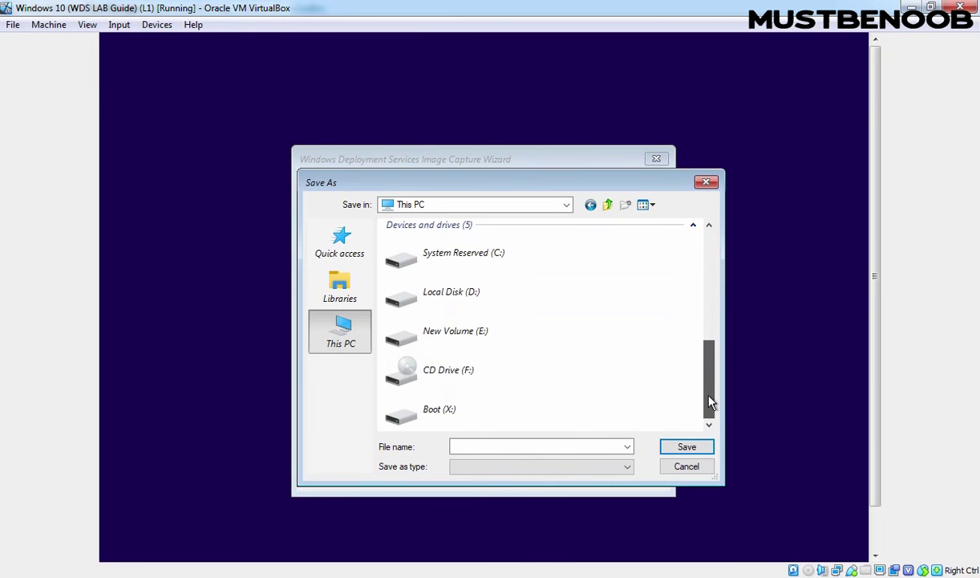
{"action": "double_click", "coordinate": [461, 338]}
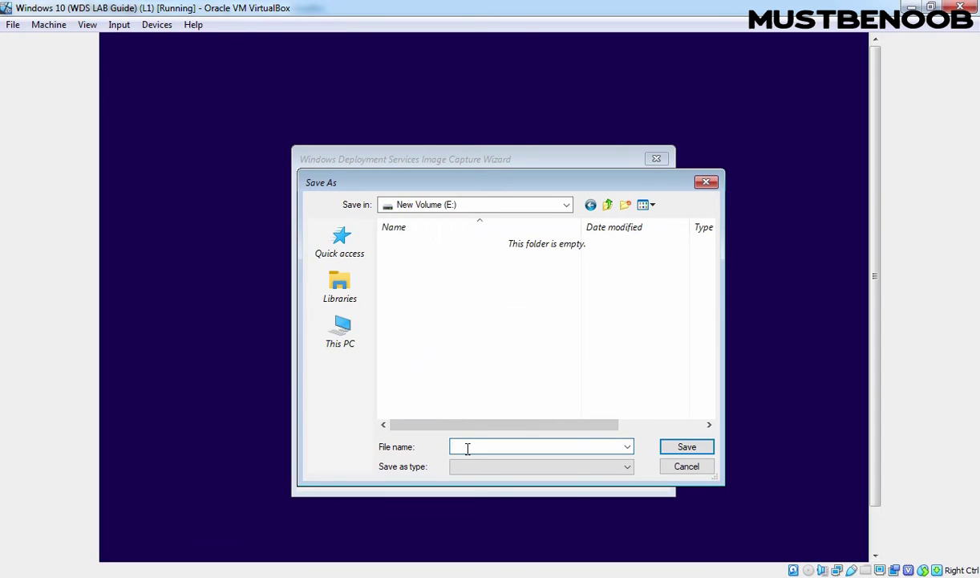
{"action": "type", "text": "Windows10ReferenceImage.wim"}
{"action": "left_click", "coordinate": [687, 451]}
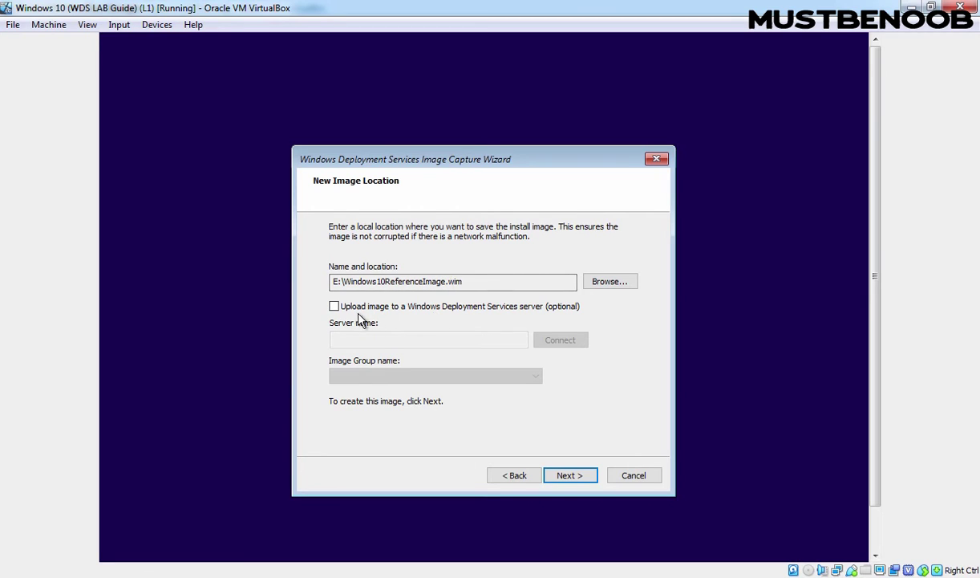
- Enable upload to WDS server member-server01.mustbenoob.lab and connect to it
{"action": "left_click", "coordinate": [334, 307]}
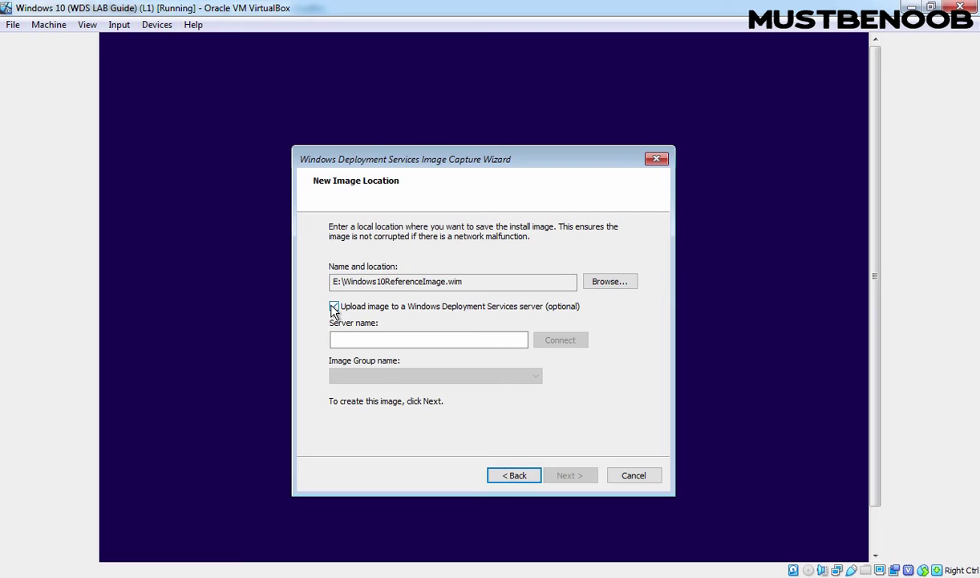
{"action": "left_click", "coordinate": [342, 339]}
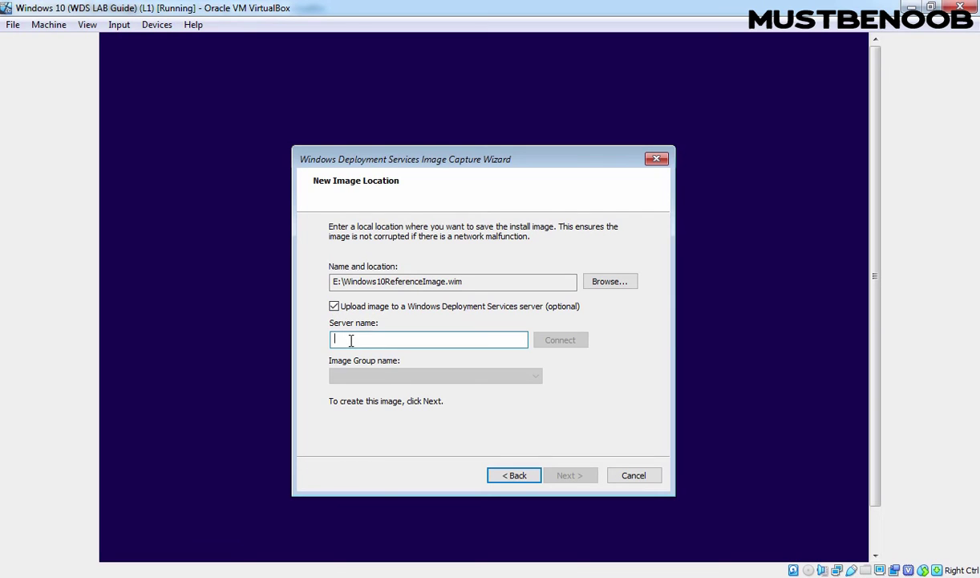
{"action": "type", "text": "member-server"}
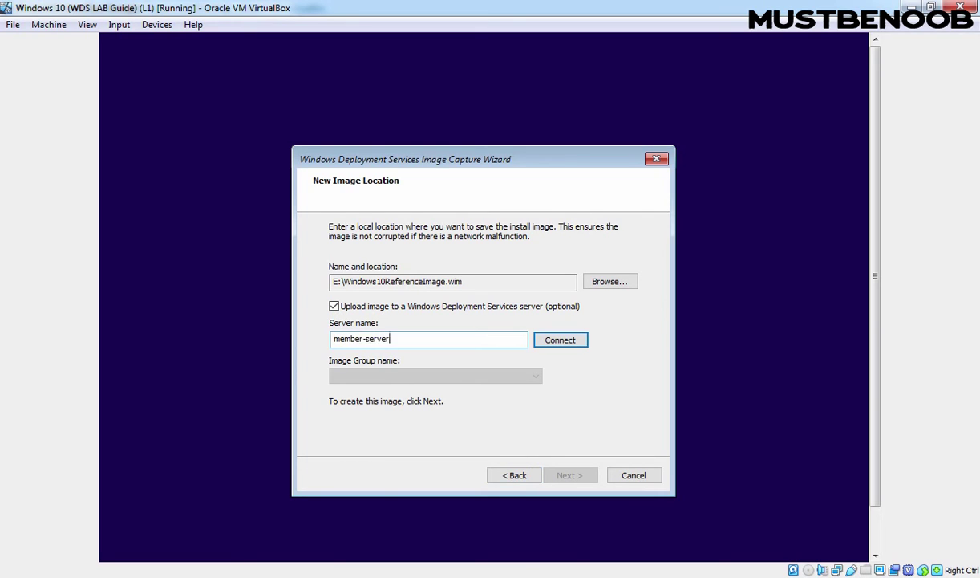
{"action": "type", "text": "01.mustbenoob.lab"}
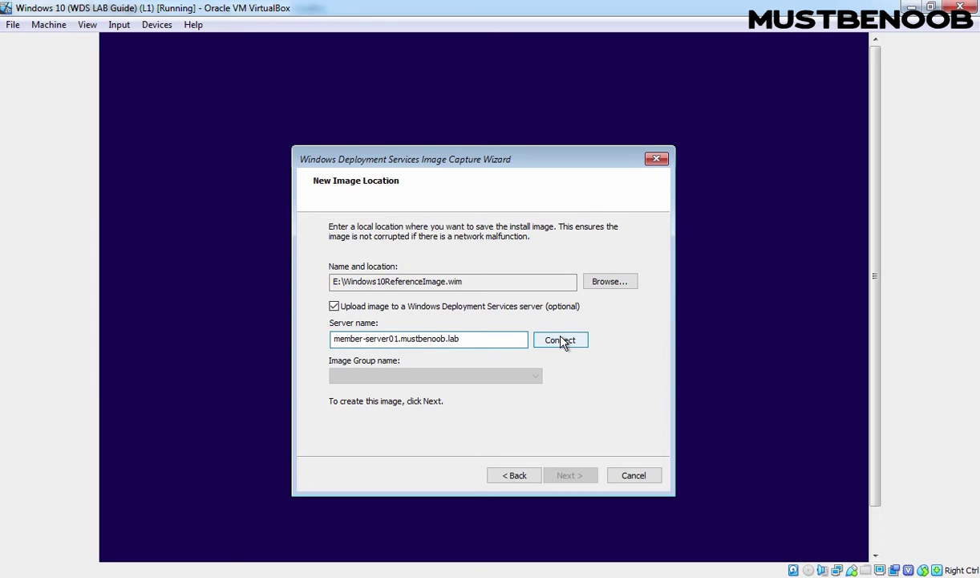
{"action": "left_click", "coordinate": [560, 340]}
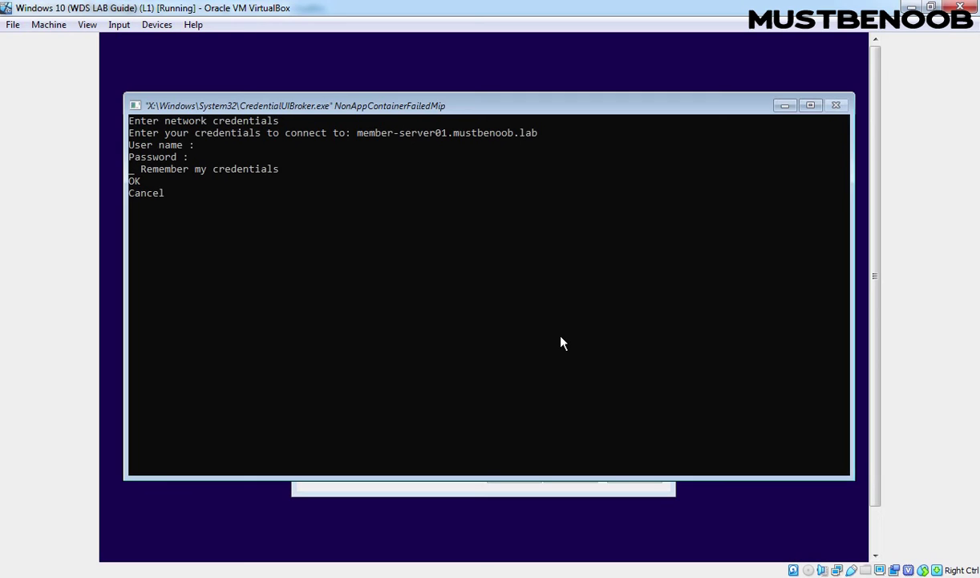
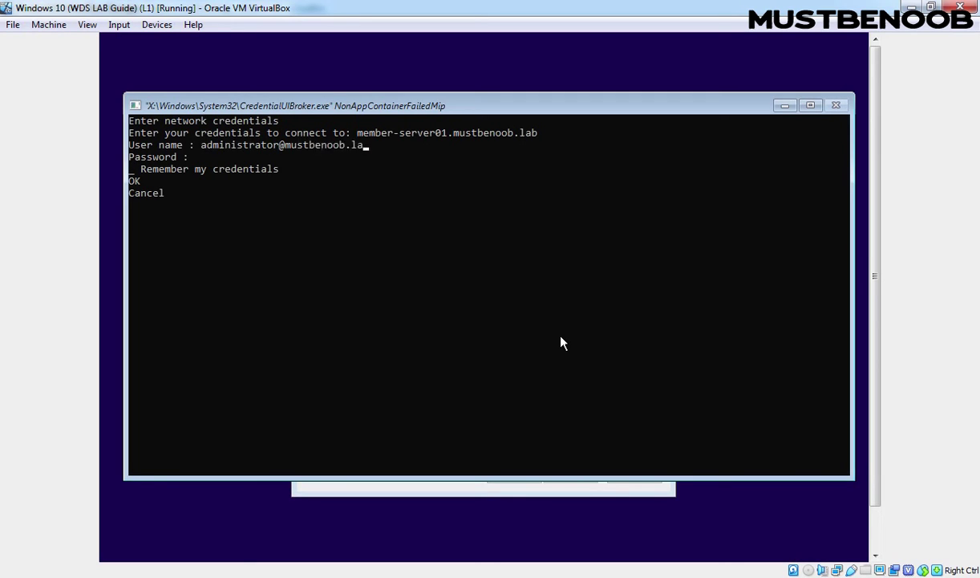
- Enter the administrator account name and password as network credentials
{"action": "key", "text": "Tab"}
{"action": "key", "text": "Tab"}
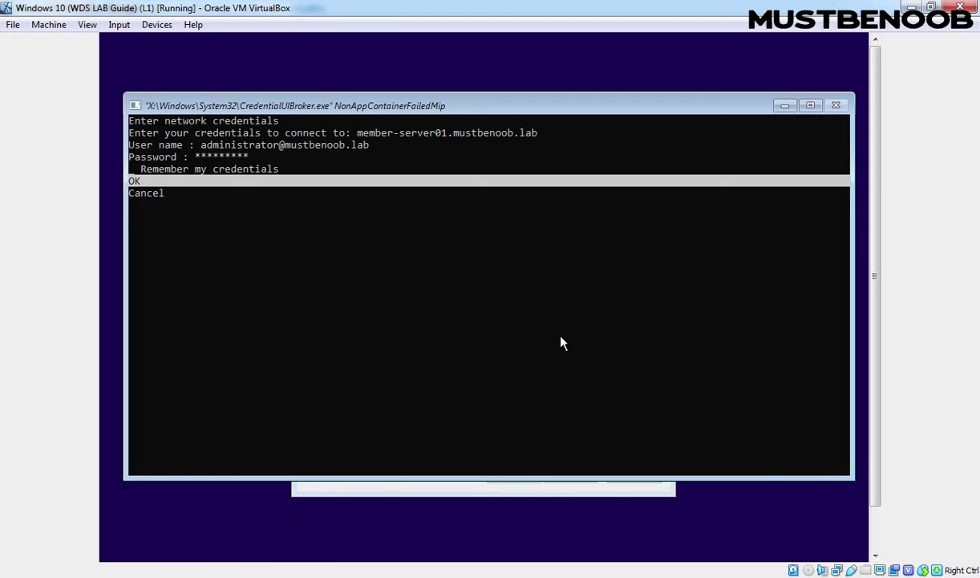
{"action": "key", "text": "Return"}
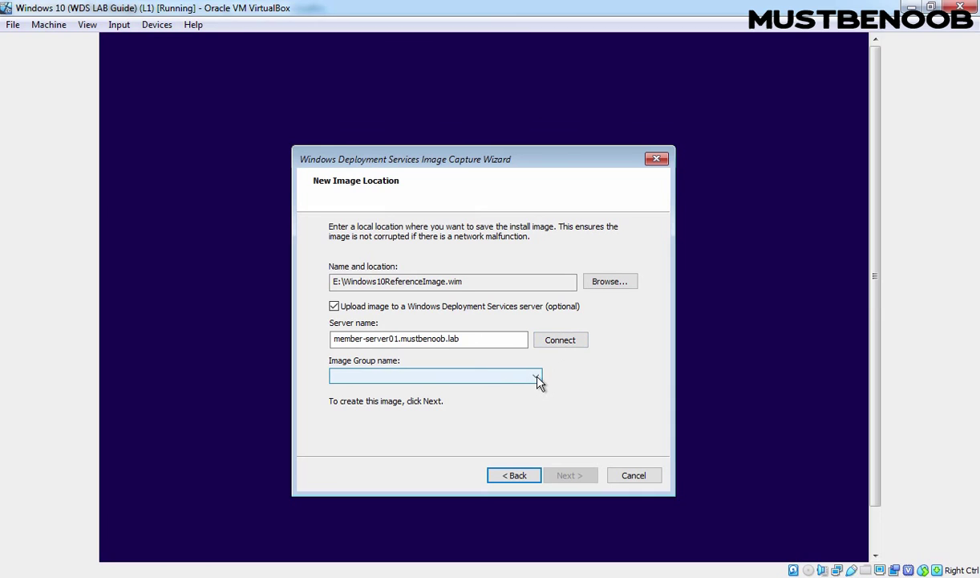
- Place the image in the Windows Client OS image group and begin the capture
{"action": "left_click", "coordinate": [537, 380]}
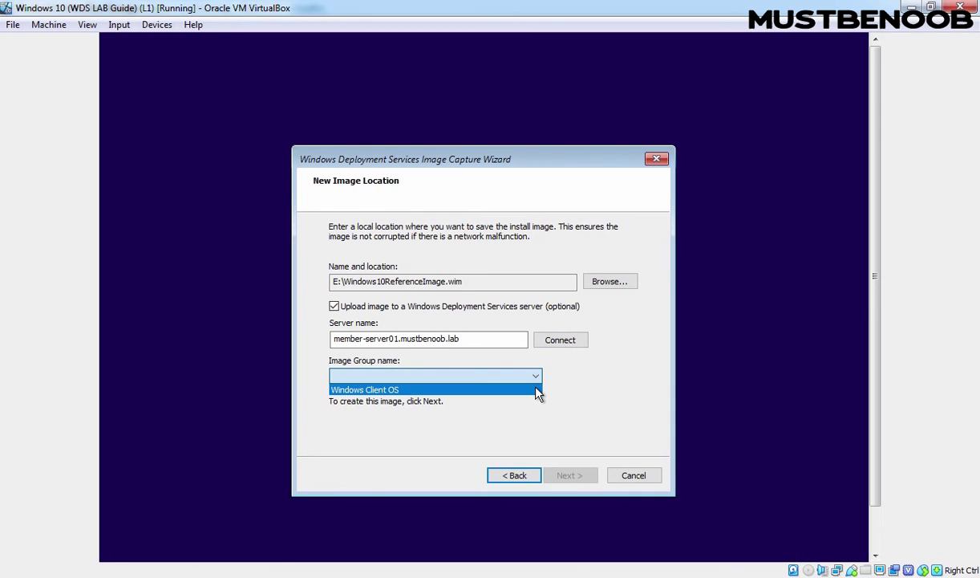
{"action": "left_click", "coordinate": [536, 392]}
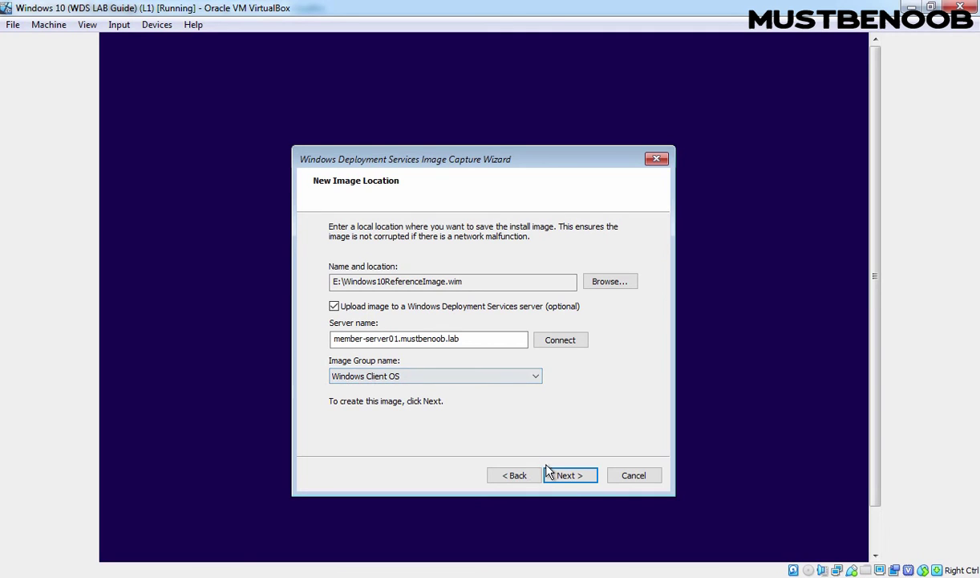
{"action": "left_click", "coordinate": [571, 476]}
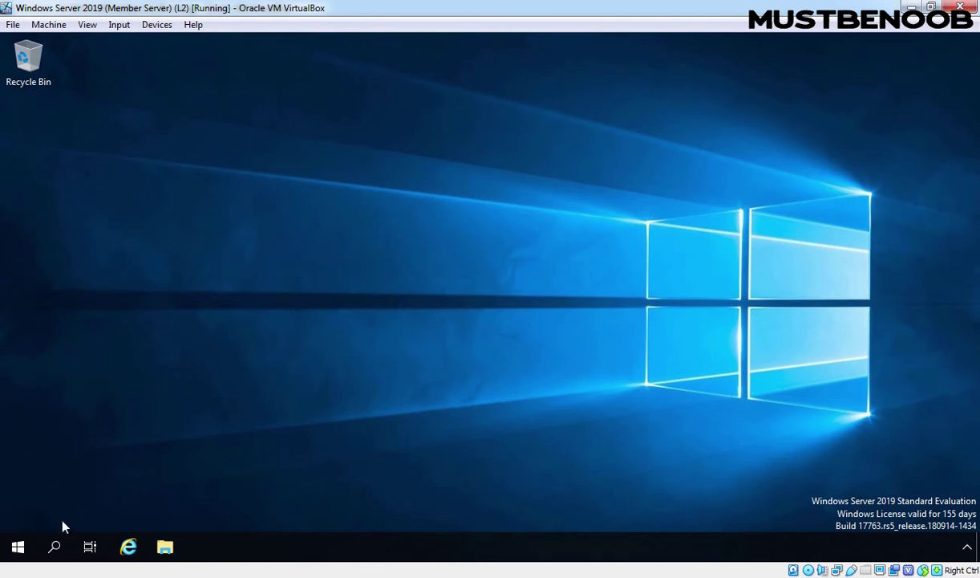
- Launch Windows Deployment Services from the Windows Administrative Tools folder
{"action": "left_click", "coordinate": [16, 546]}
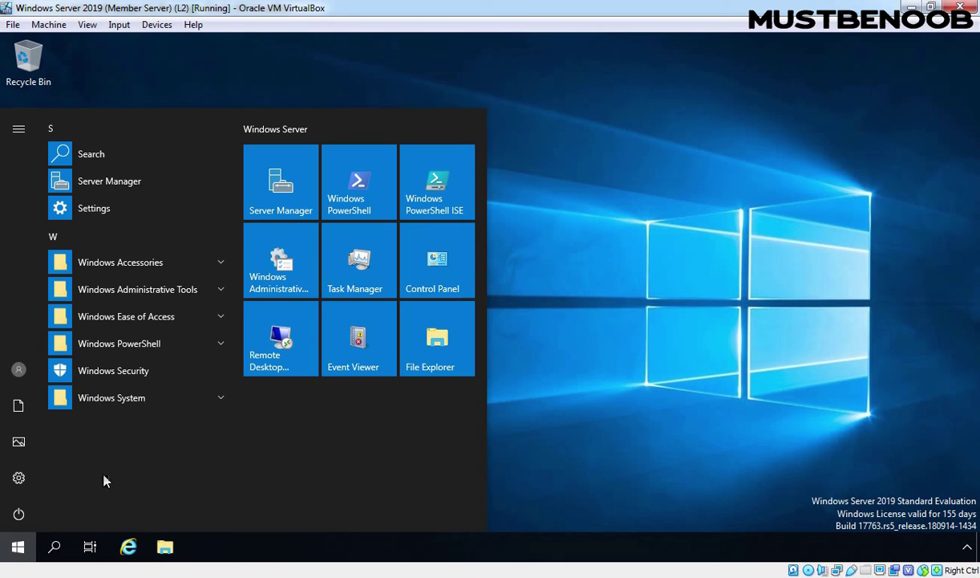
{"action": "left_click", "coordinate": [283, 273]}
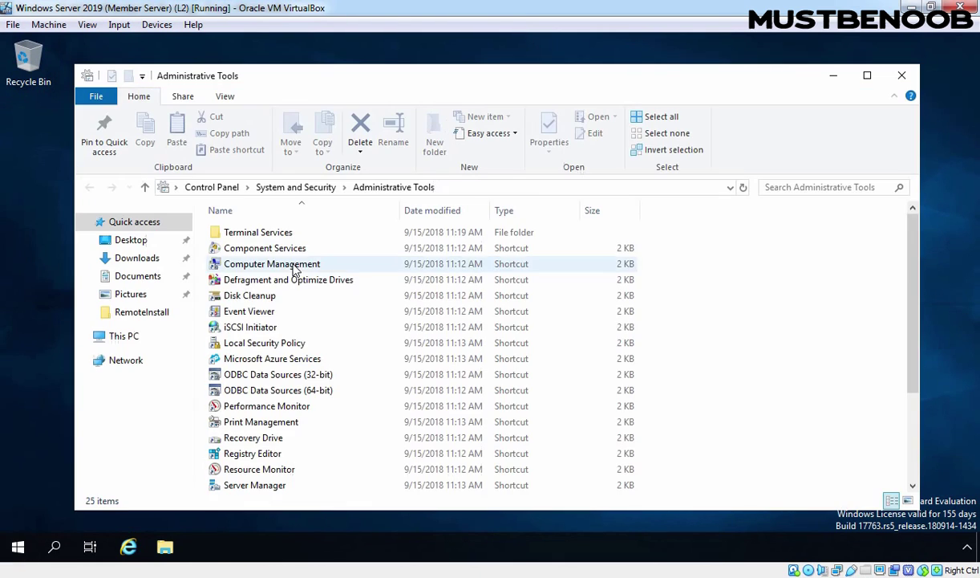
{"action": "scroll", "coordinate": [305, 337], "scroll_direction": "down", "scroll_amount": 3}
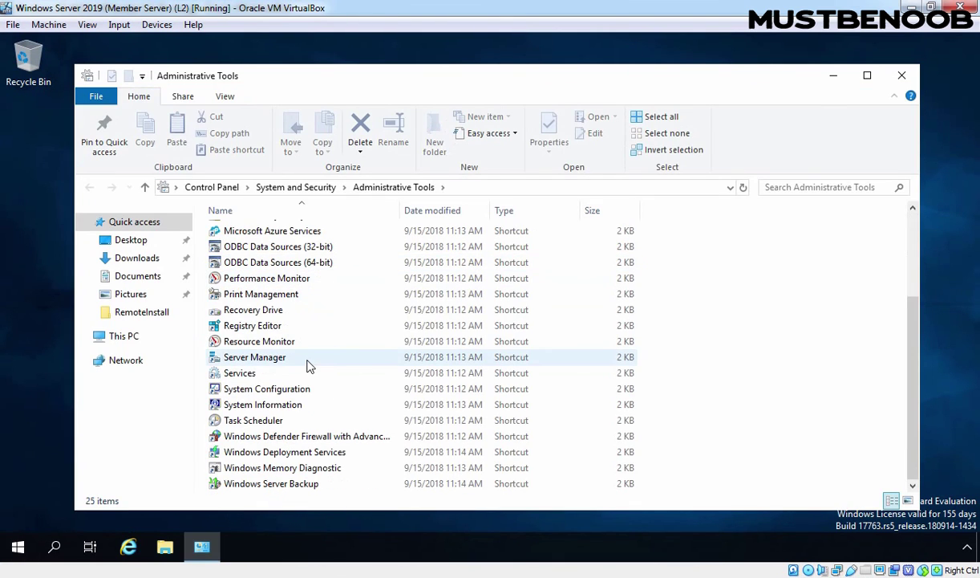
{"action": "double_click", "coordinate": [285, 453]}
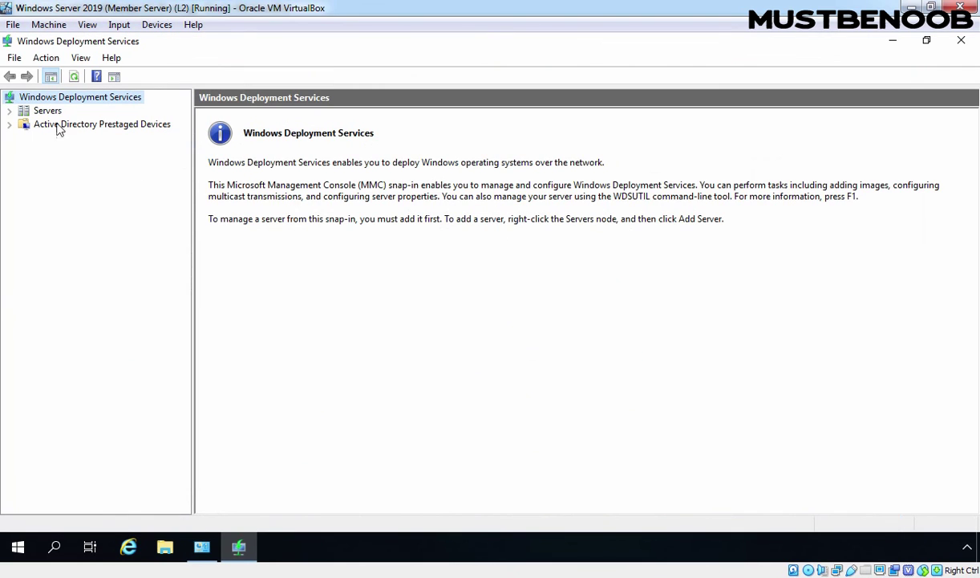
- Expand MEMBER-SERVER01 > Install Images > Windows Client OS and select Windows 10 Reference Image
{"action": "left_click", "coordinate": [47, 112]}
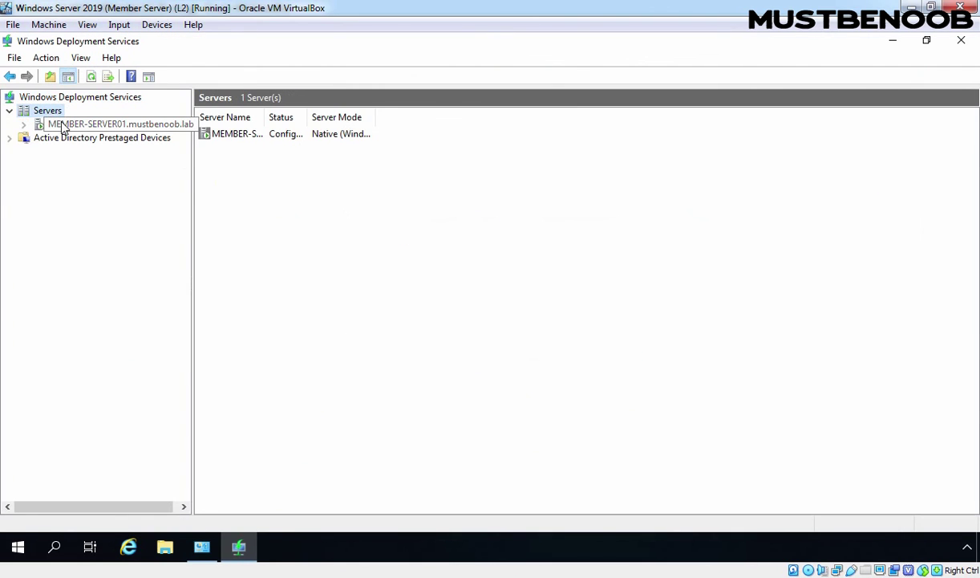
{"action": "double_click", "coordinate": [65, 125]}
{"action": "double_click", "coordinate": [86, 138]}
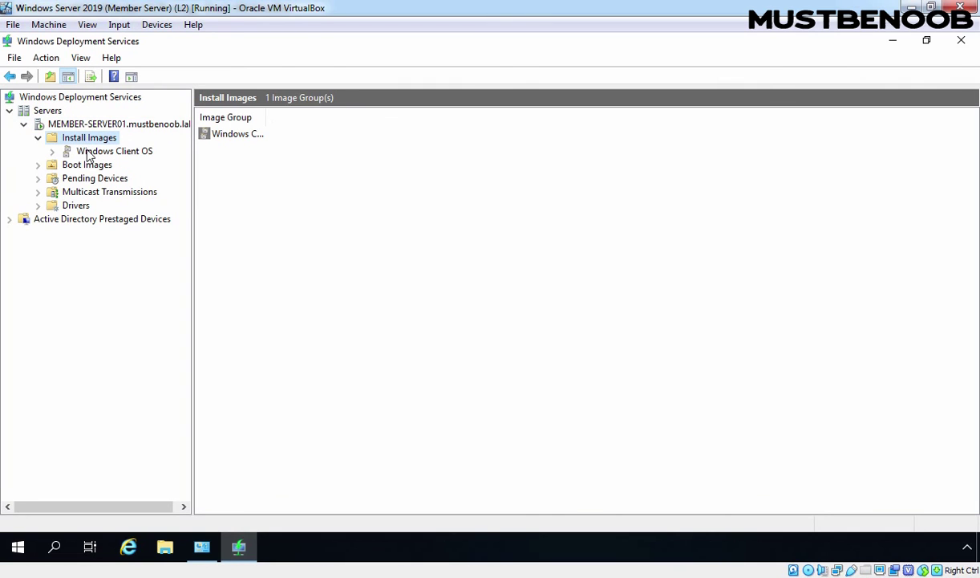
{"action": "left_click", "coordinate": [90, 153]}
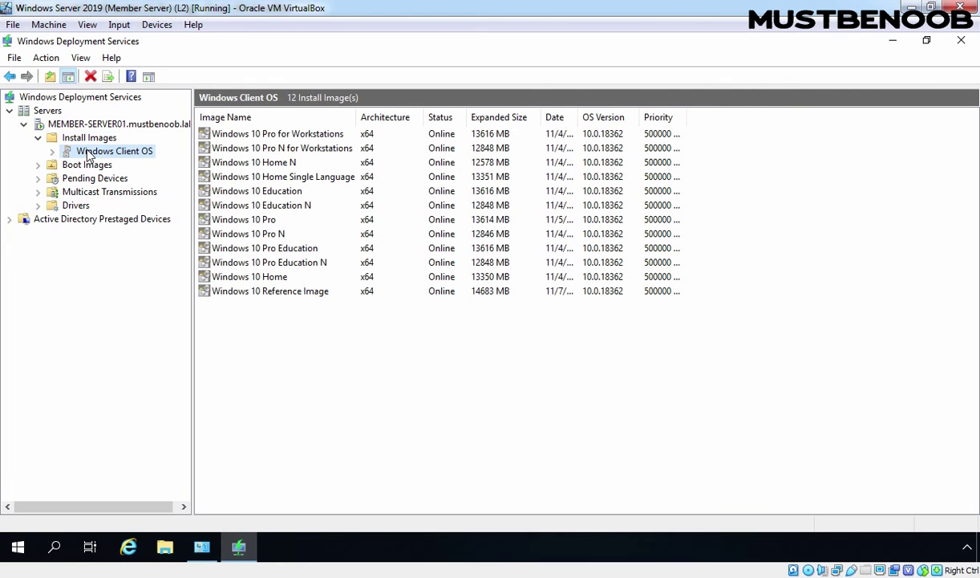
{"action": "left_click", "coordinate": [230, 294]}
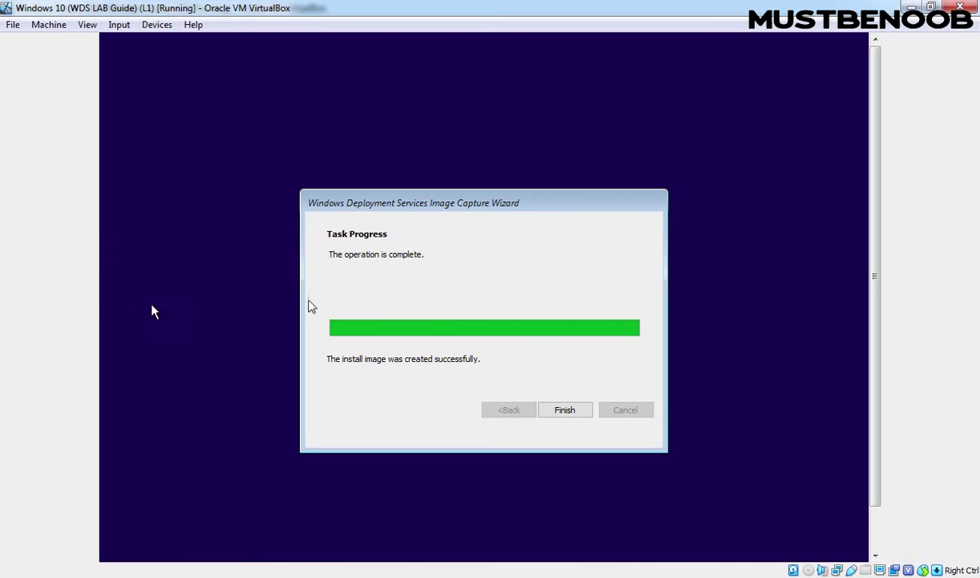
- Finish the Image Capture Wizard and deselect the Windows 10 Reference Image row
{"action": "left_click", "coordinate": [566, 411]}
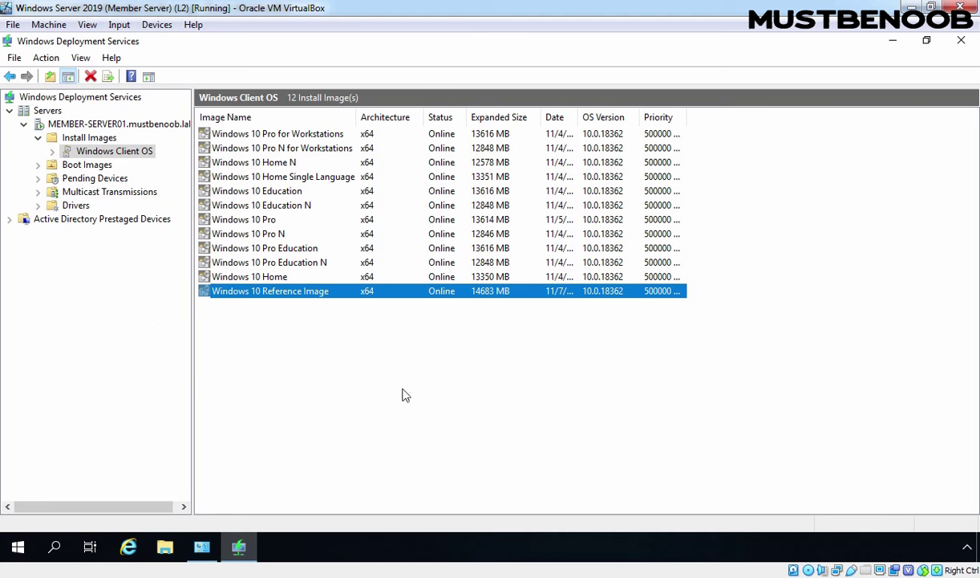
{"action": "left_click", "coordinate": [417, 387]}
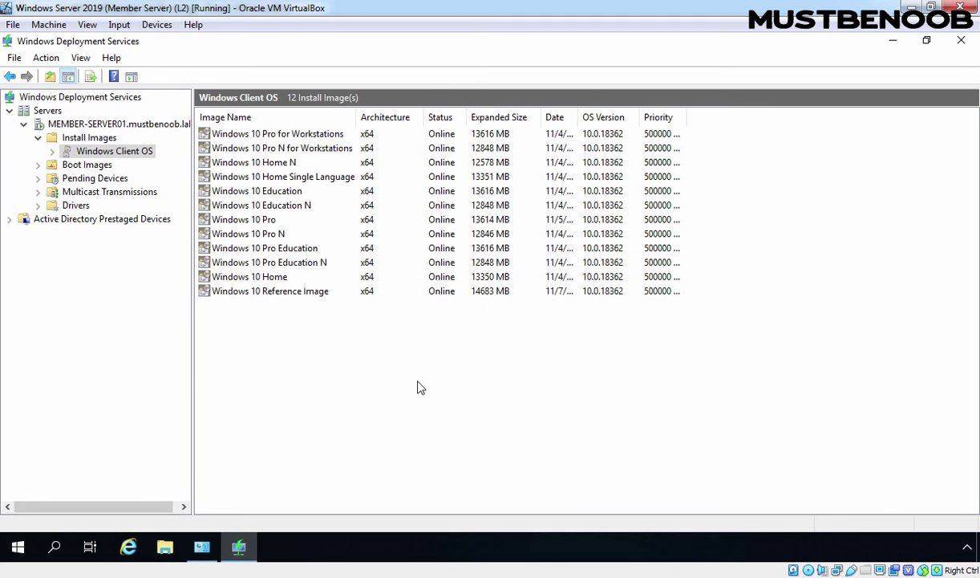